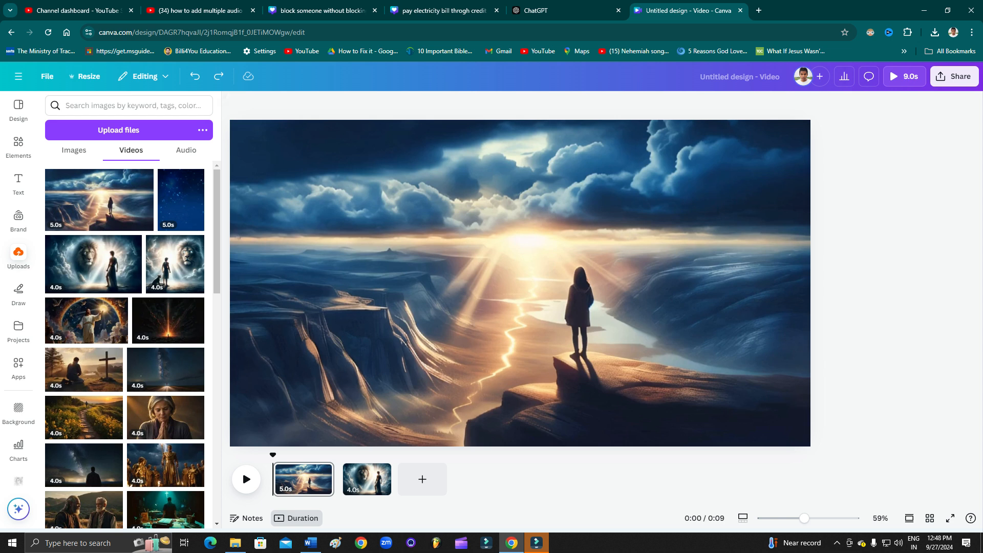
- Load canva.com in a new tab and create a blank Video design
{"action": "left_click", "coordinate": [760, 10]}
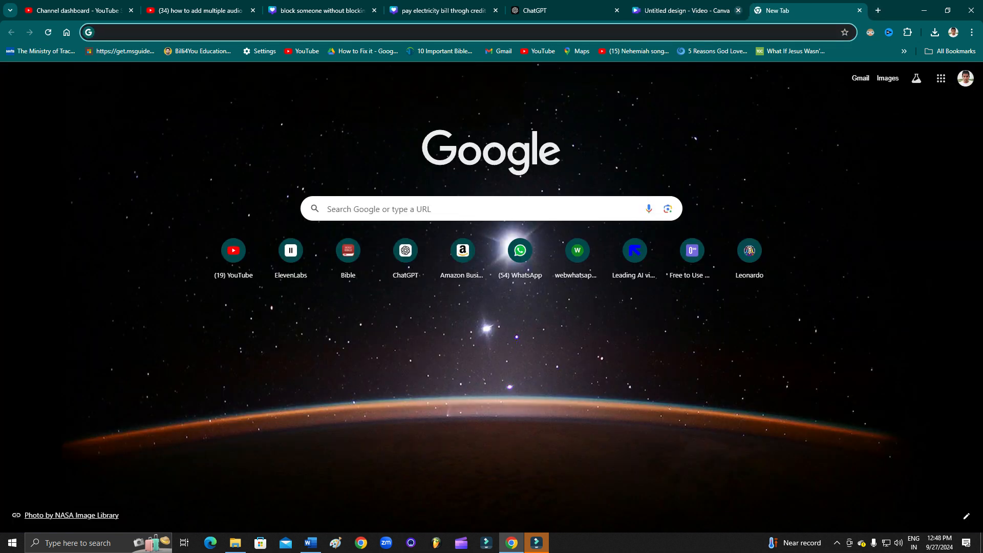
{"action": "type", "text": "canva.com"}
{"action": "key", "text": "Return"}
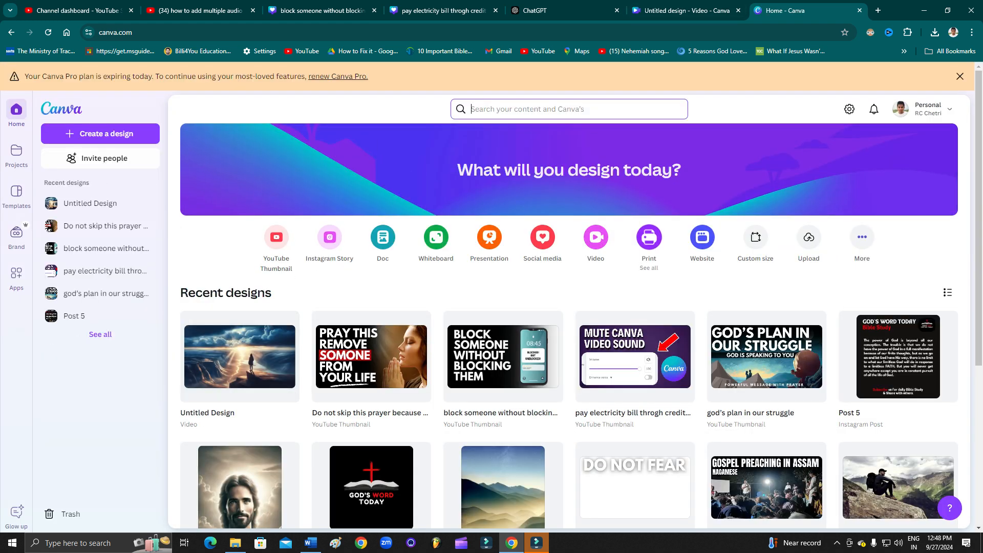
{"action": "left_click", "coordinate": [596, 237]}
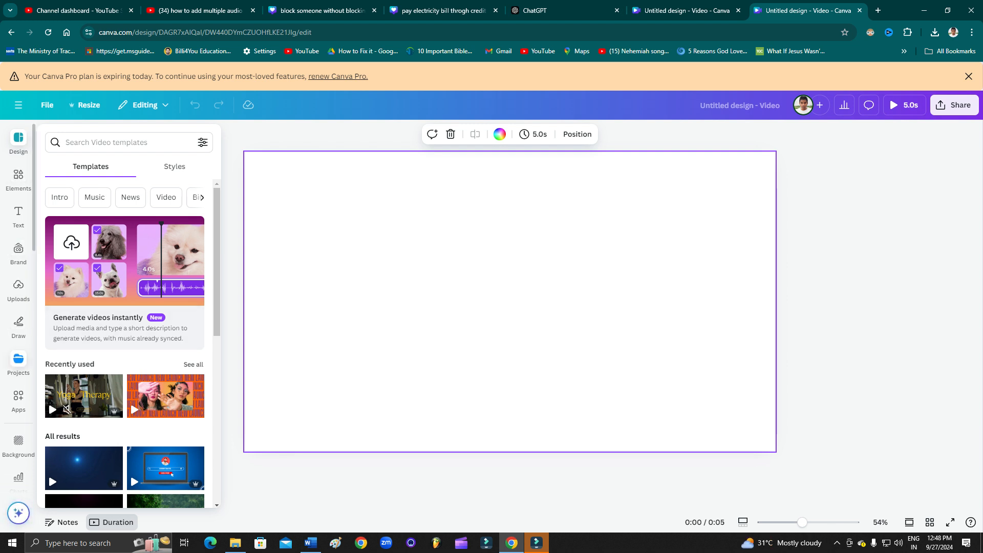
- Search Elements for 'nature video' and drop the sunset clip onto the page
{"action": "left_click", "coordinate": [19, 446]}
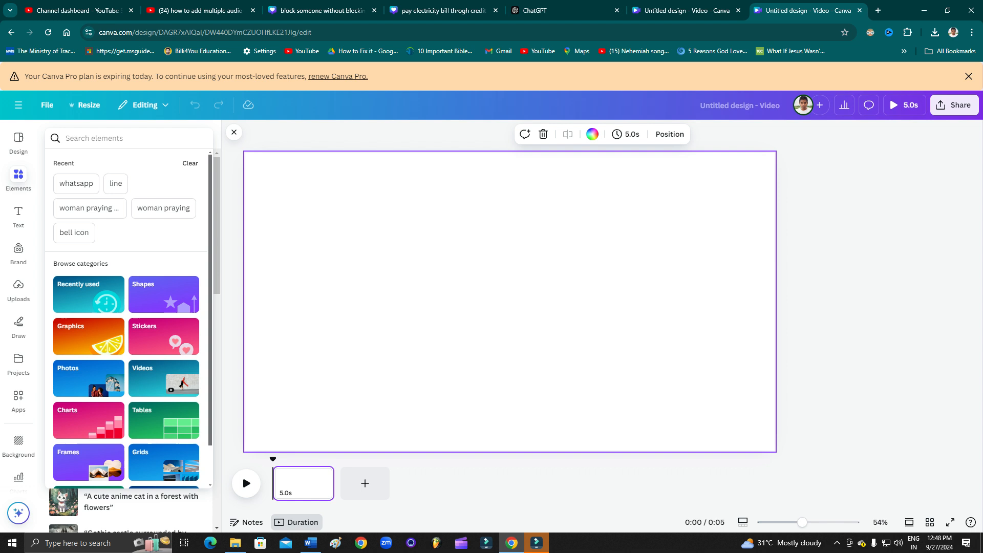
{"action": "type", "text": "nature "}
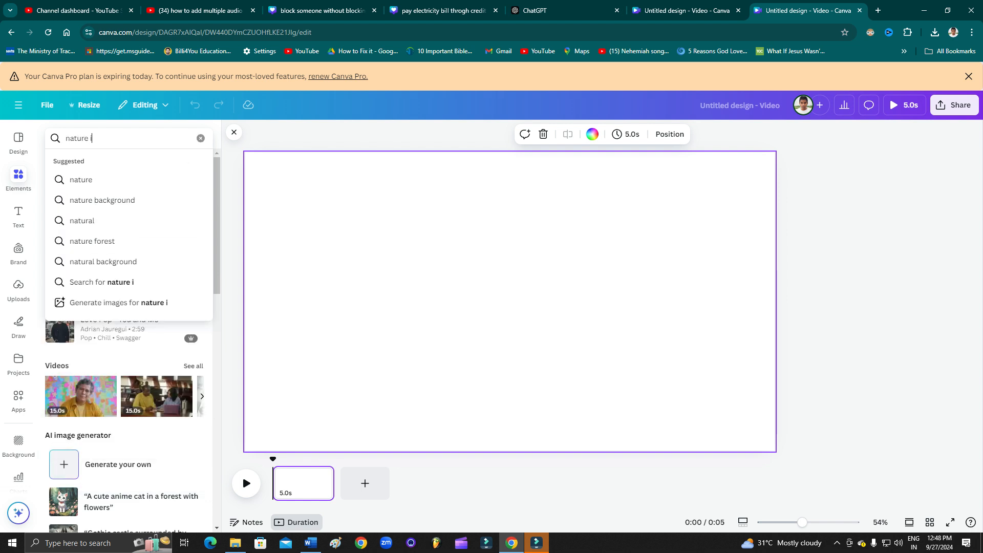
{"action": "type", "text": "video"}
{"action": "key", "text": "Return"}
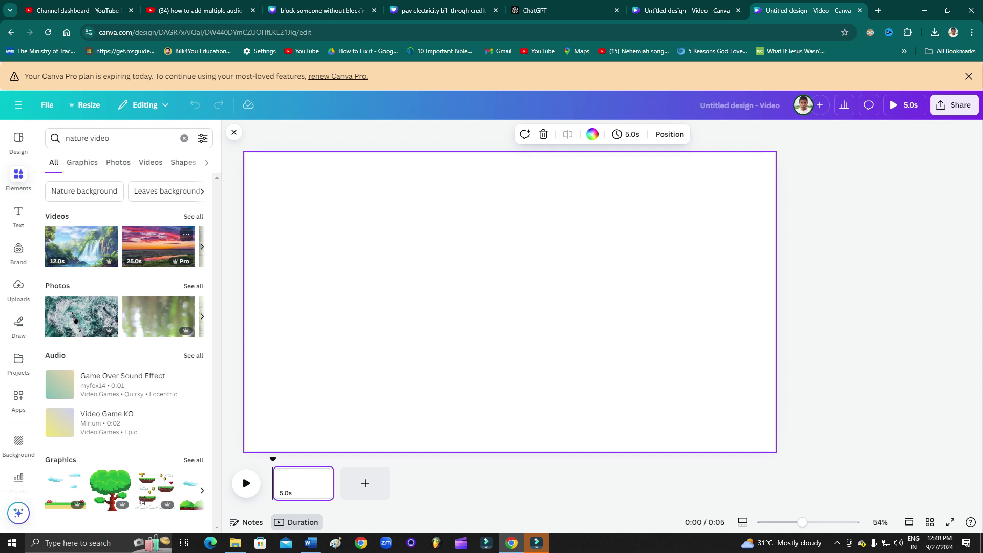
{"action": "left_click_drag", "start_coordinate": [159, 247], "coordinate": [311, 496]}
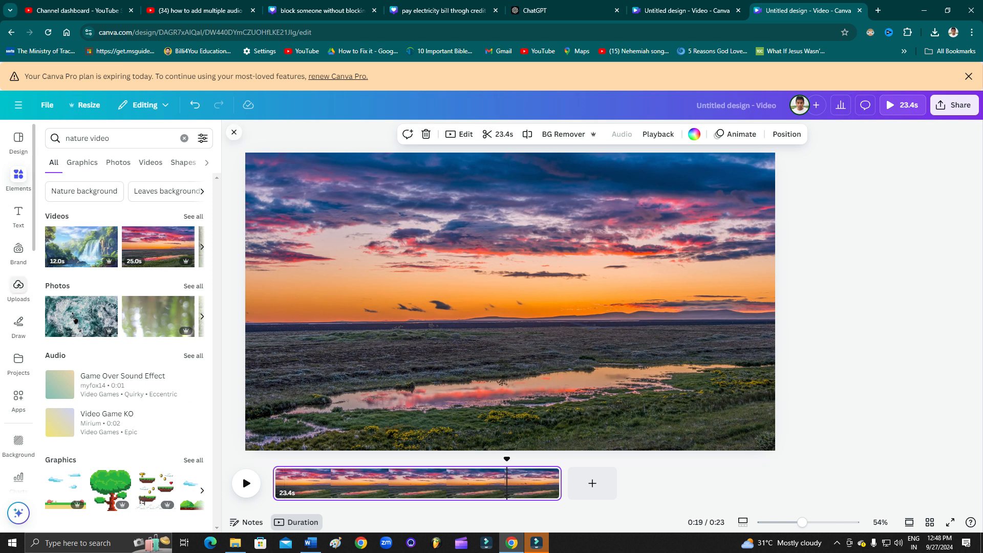
- Upload the ElevenLabs voiceover file into Uploads > Audio from the computer
{"action": "left_click", "coordinate": [19, 288]}
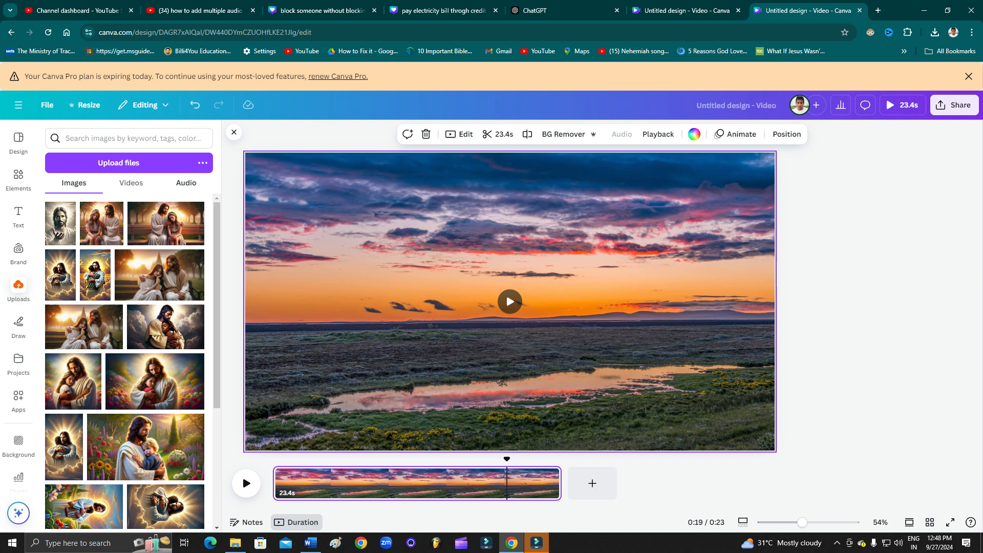
{"action": "left_click", "coordinate": [186, 183]}
{"action": "left_click", "coordinate": [119, 162]}
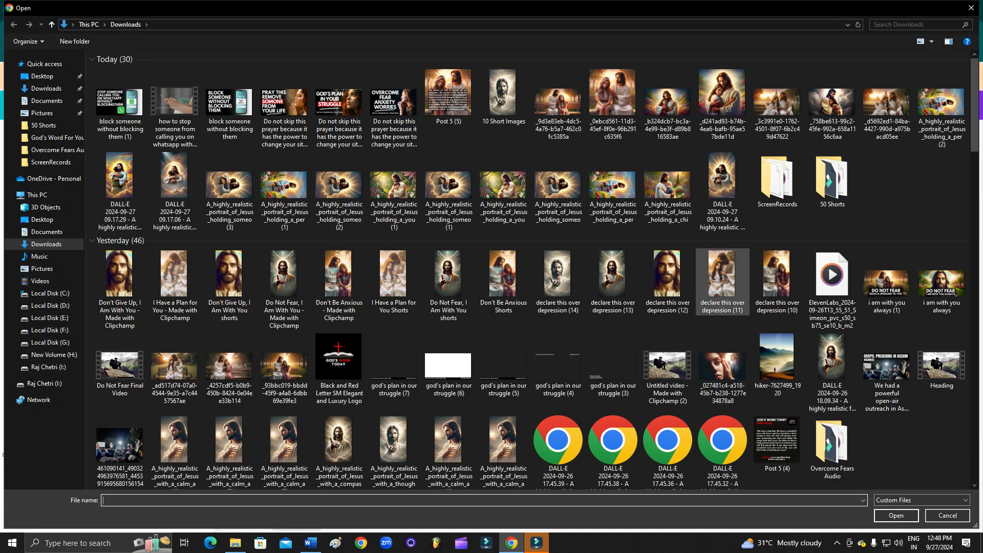
{"action": "double_click", "coordinate": [832, 287]}
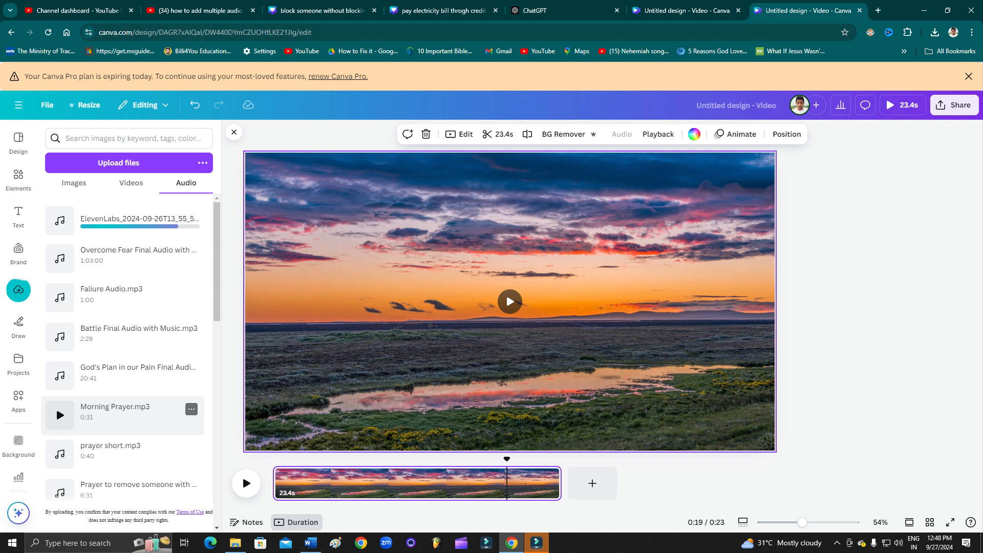
{"action": "scroll", "coordinate": [123, 414], "scroll_direction": "down", "scroll_amount": 3}
{"action": "scroll", "coordinate": [123, 453], "scroll_direction": "up", "scroll_amount": 3}
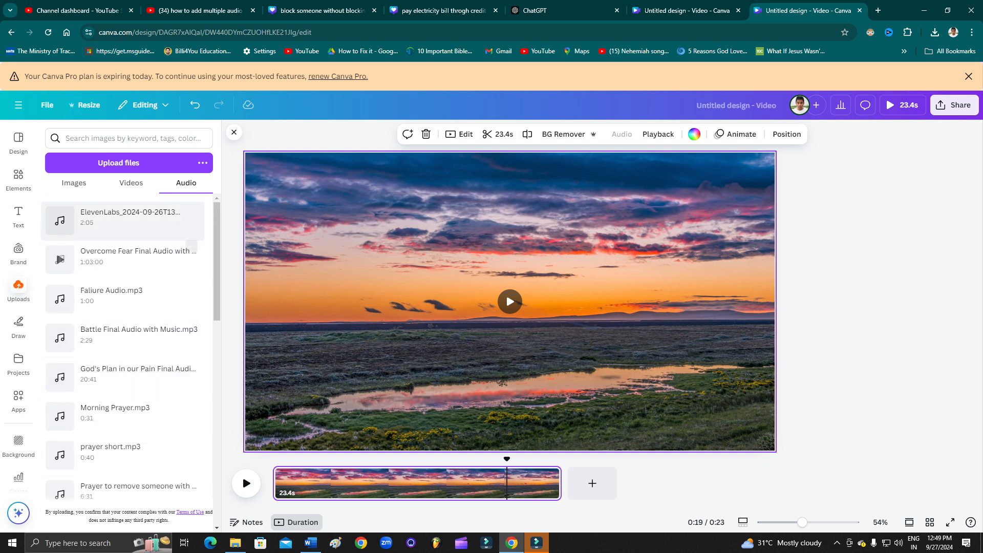
- Drag the ElevenLabs audio onto the timeline three times as stacked tracks
{"action": "left_click_drag", "start_coordinate": [123, 220], "coordinate": [369, 254]}
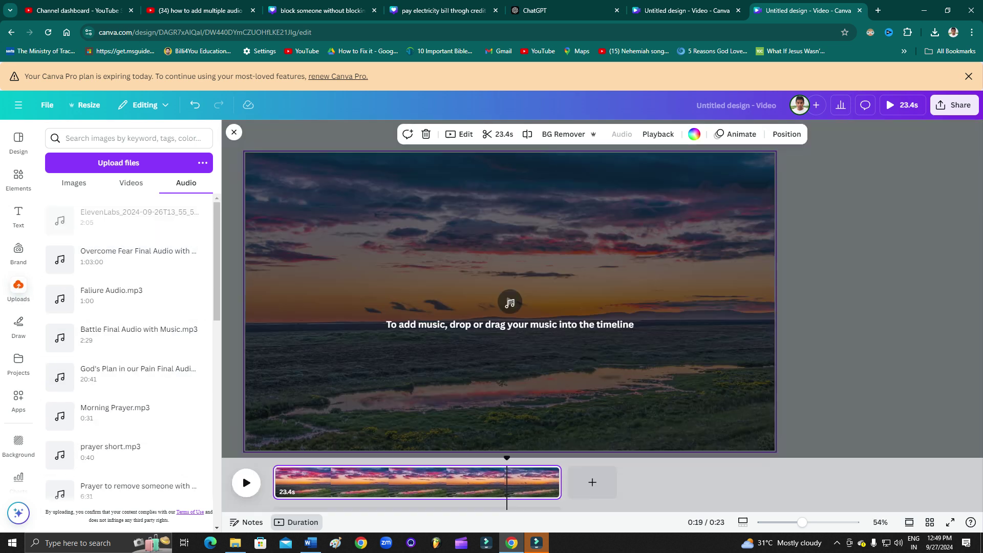
{"action": "mouse_move", "coordinate": [123, 218]}
{"action": "left_mouse_down"}
{"action": "mouse_move", "coordinate": [331, 471]}
{"action": "mouse_move", "coordinate": [419, 490]}
{"action": "left_mouse_up"}
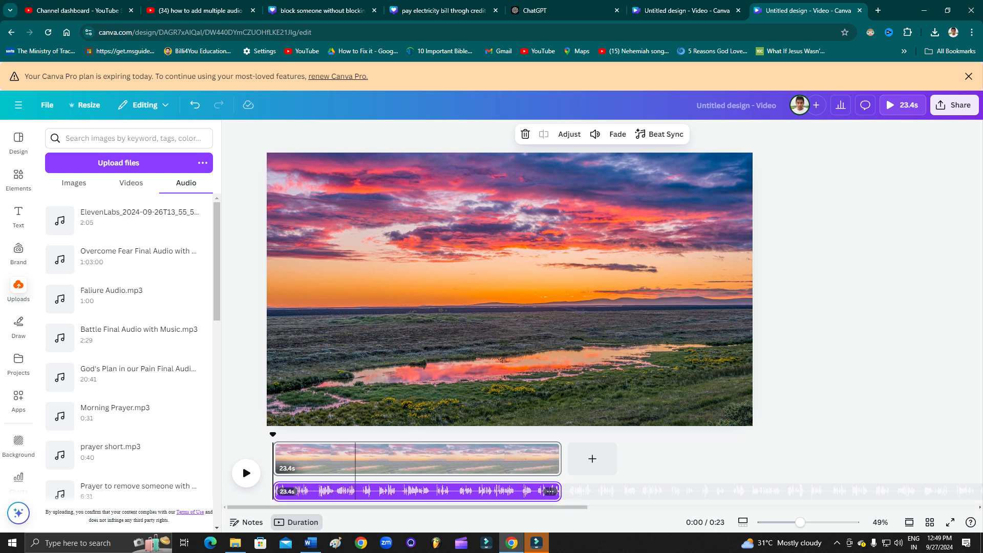
{"action": "left_click_drag", "start_coordinate": [124, 217], "coordinate": [419, 400]}
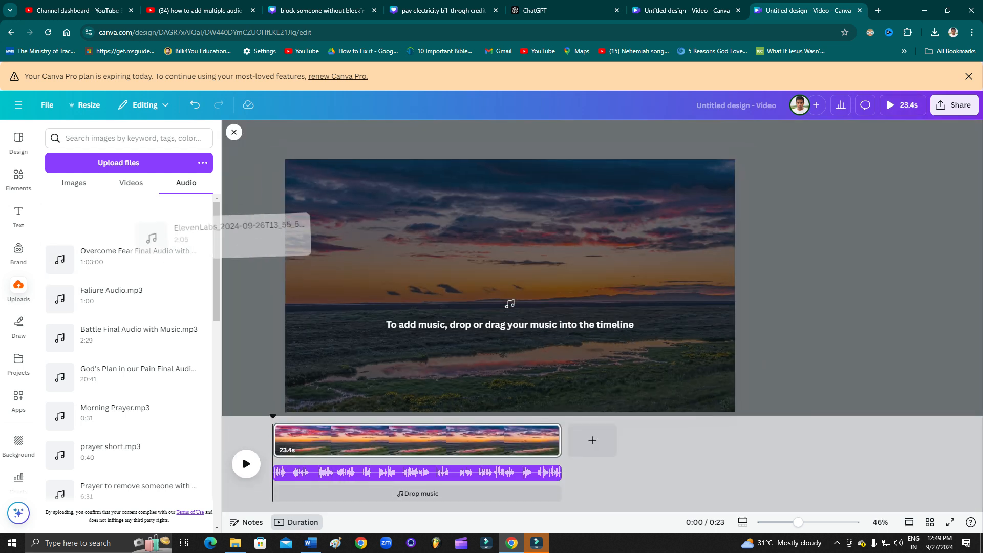
{"action": "left_click_drag", "start_coordinate": [342, 407], "coordinate": [259, 486]}
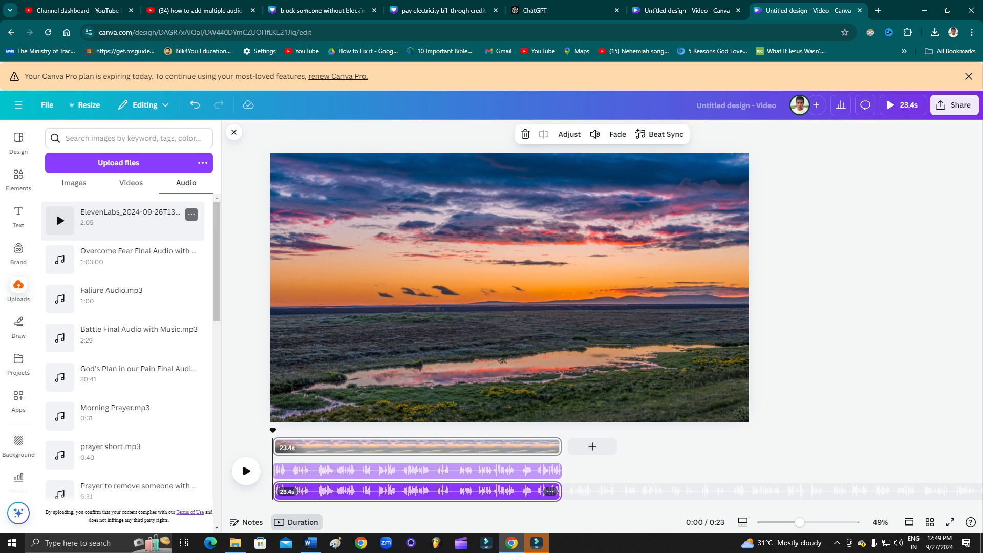
{"action": "mouse_move", "coordinate": [123, 217]}
{"action": "left_mouse_down"}
{"action": "mouse_move", "coordinate": [227, 495]}
{"action": "mouse_move", "coordinate": [292, 491]}
{"action": "left_mouse_up"}
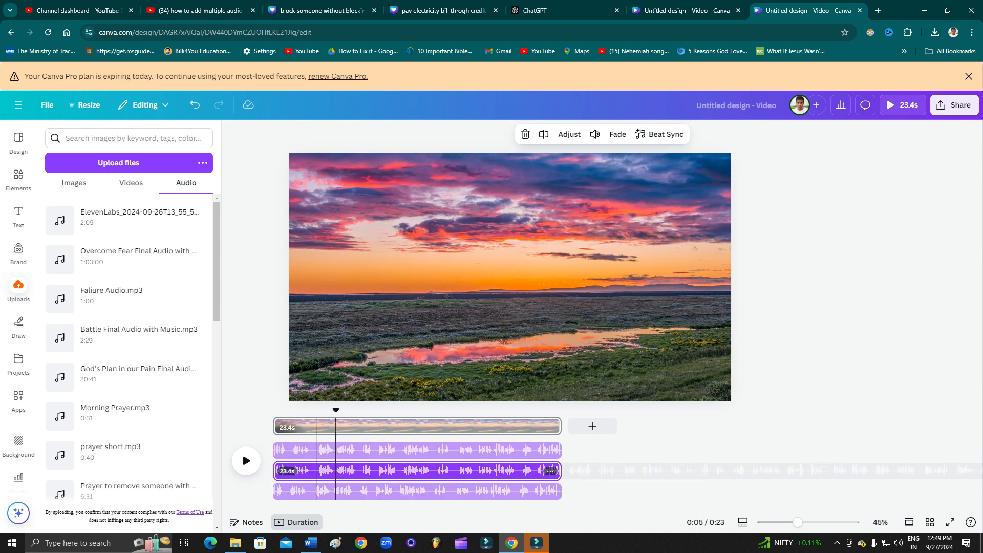
- Split the middle track at 0:03 with S, discarding an extra split at 0:06
{"action": "left_click_drag", "start_coordinate": [331, 404], "coordinate": [313, 405]}
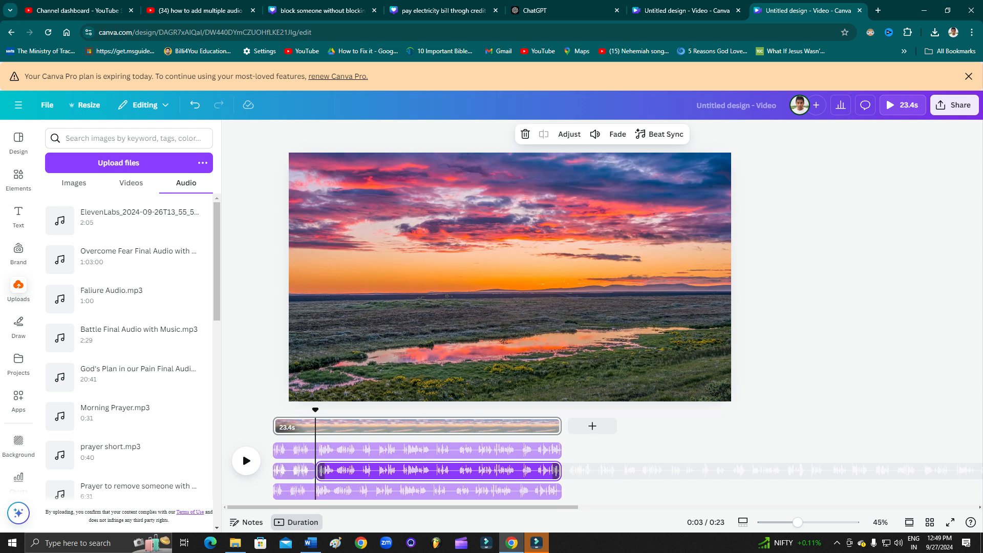
{"action": "key", "text": "s"}
{"action": "key", "text": "space"}
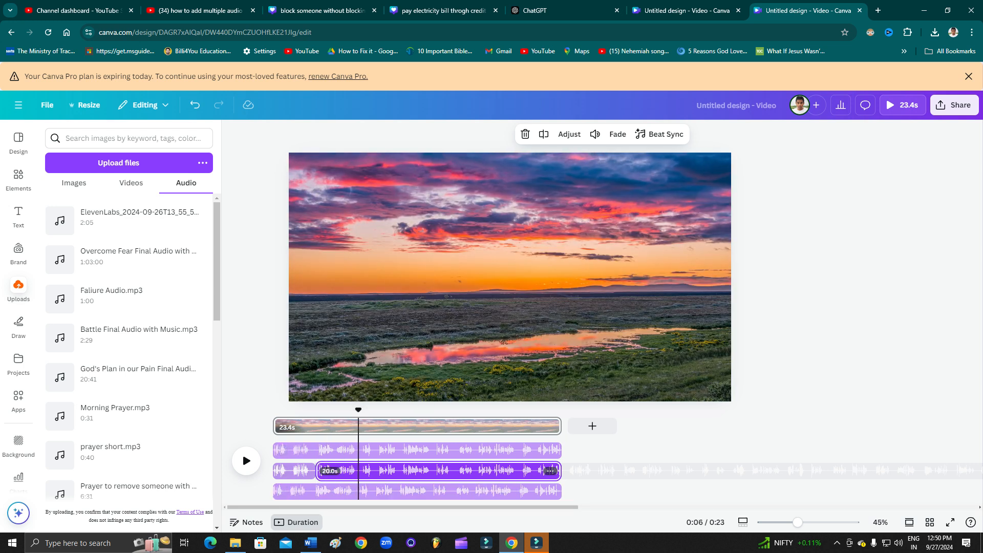
{"action": "key", "text": "s"}
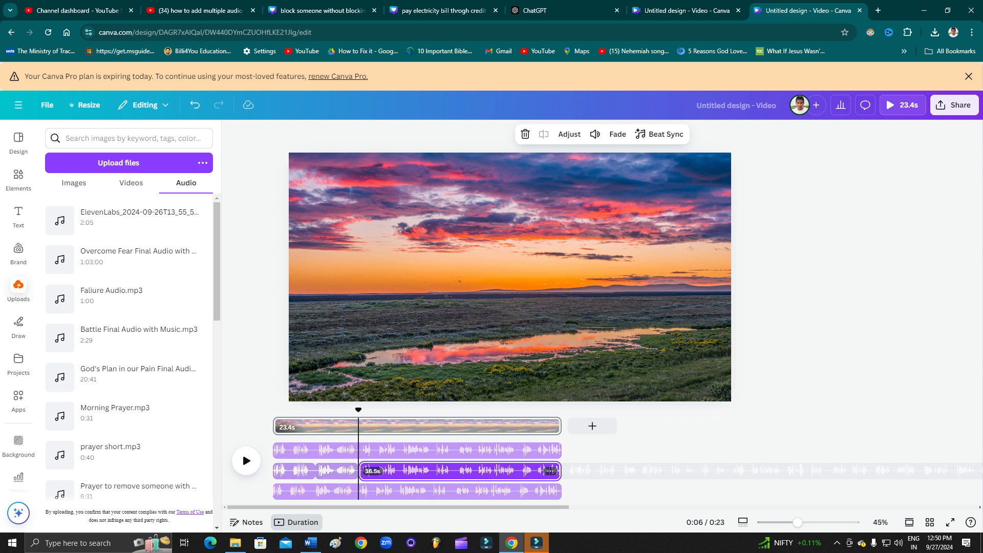
{"action": "key", "text": "Escape"}
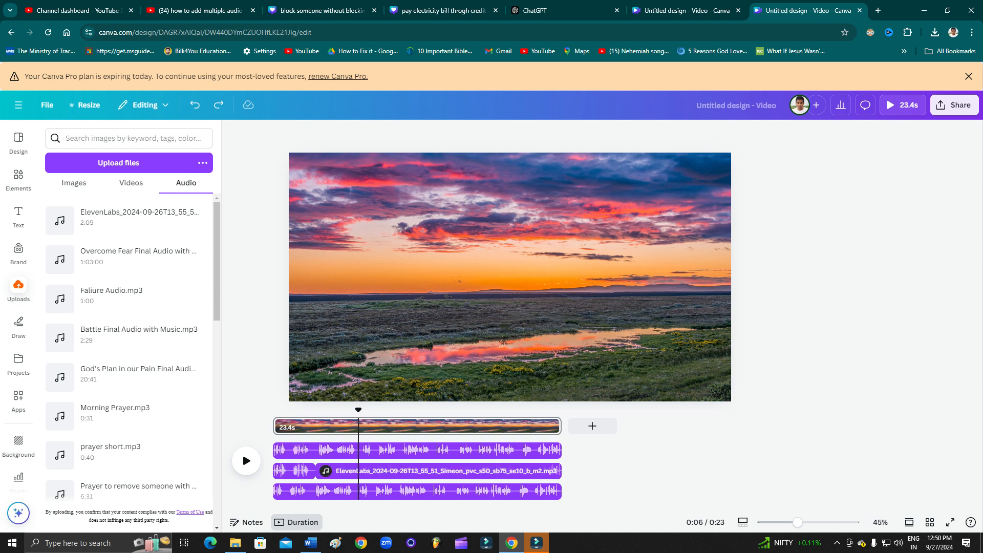
- Split the middle clip again at 0:07 and select the short 3.6-second piece
{"action": "left_click", "coordinate": [438, 471]}
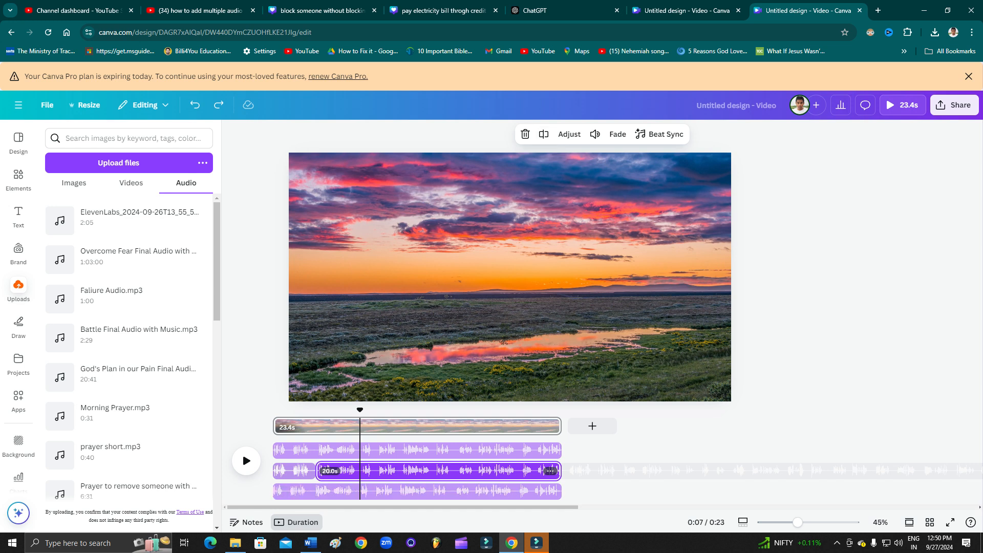
{"action": "right_click", "coordinate": [361, 470]}
{"action": "left_click", "coordinate": [402, 454]}
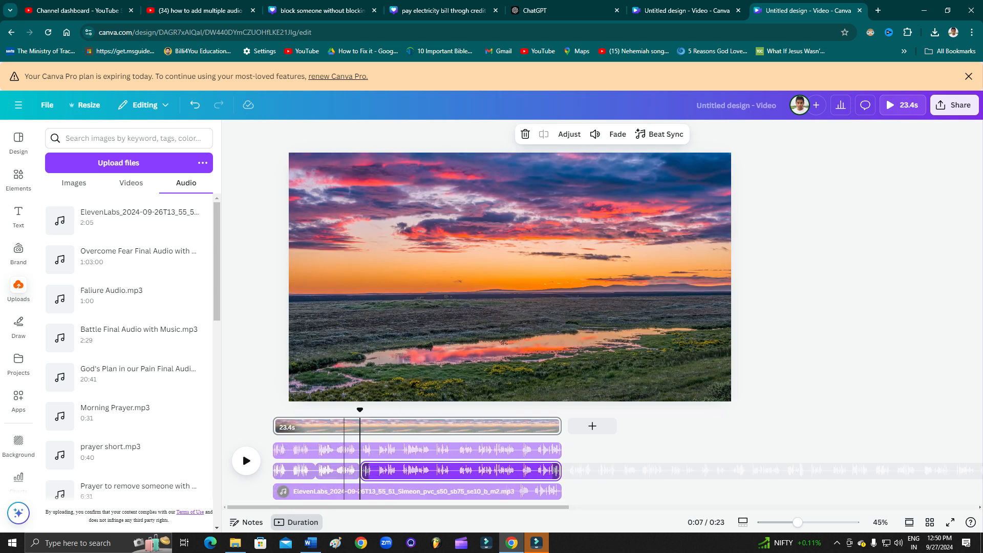
{"action": "left_click", "coordinate": [338, 470]}
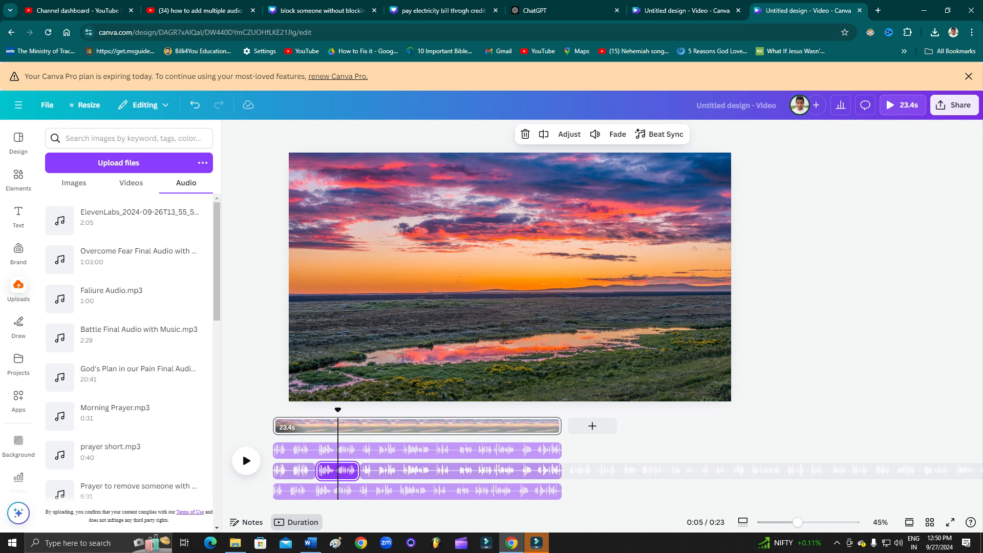
- Mute the short piece by setting its Volume to zero
{"action": "left_click", "coordinate": [345, 470]}
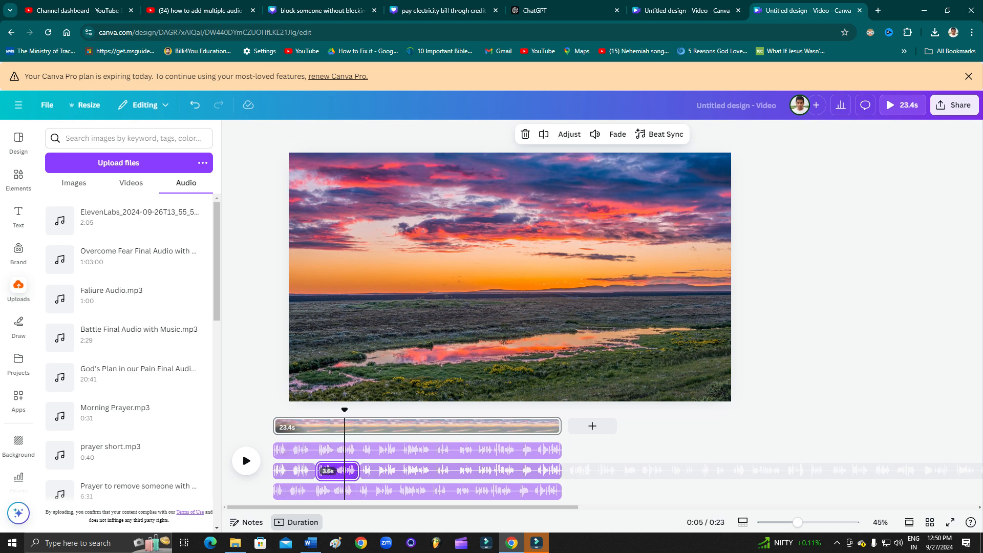
{"action": "left_click", "coordinate": [595, 133]}
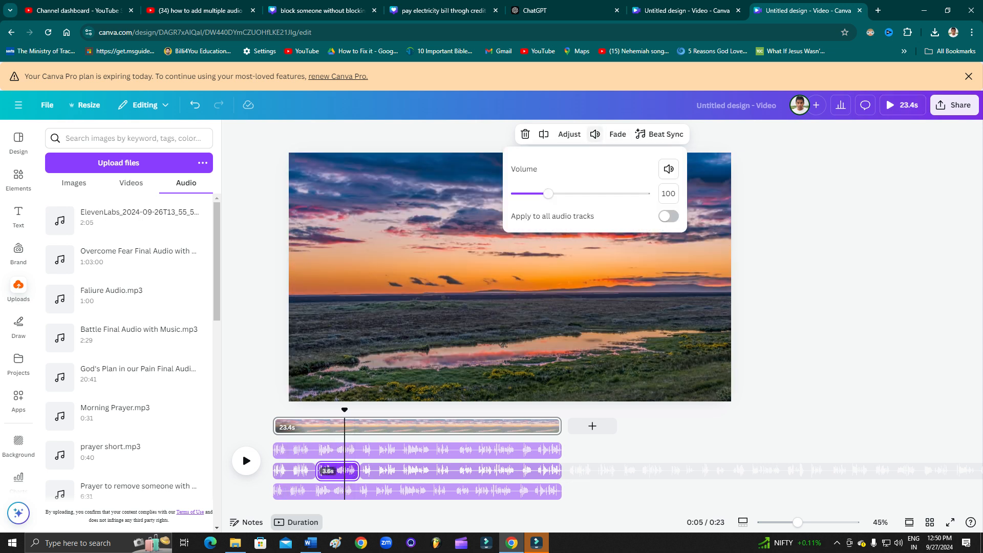
{"action": "left_click", "coordinate": [669, 168]}
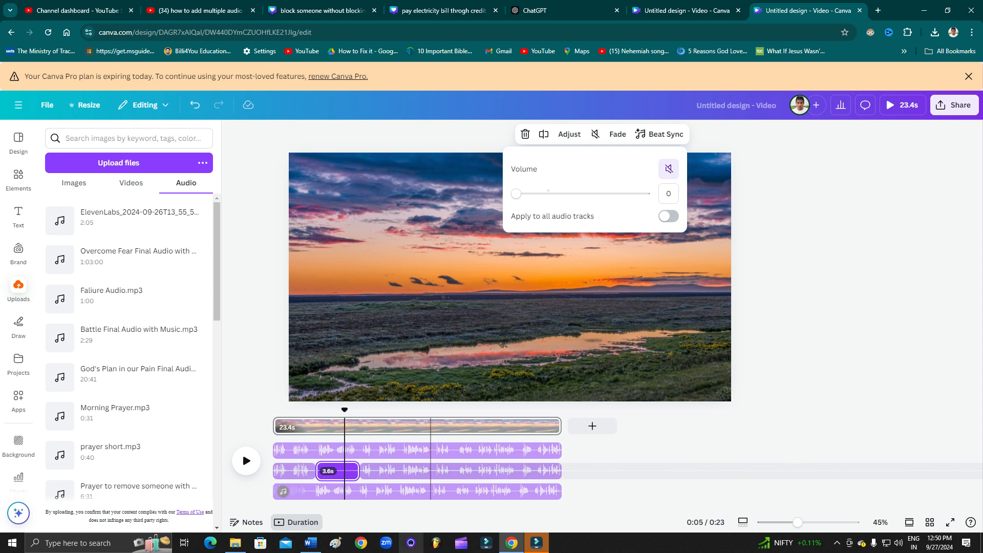
{"action": "left_click", "coordinate": [310, 427]}
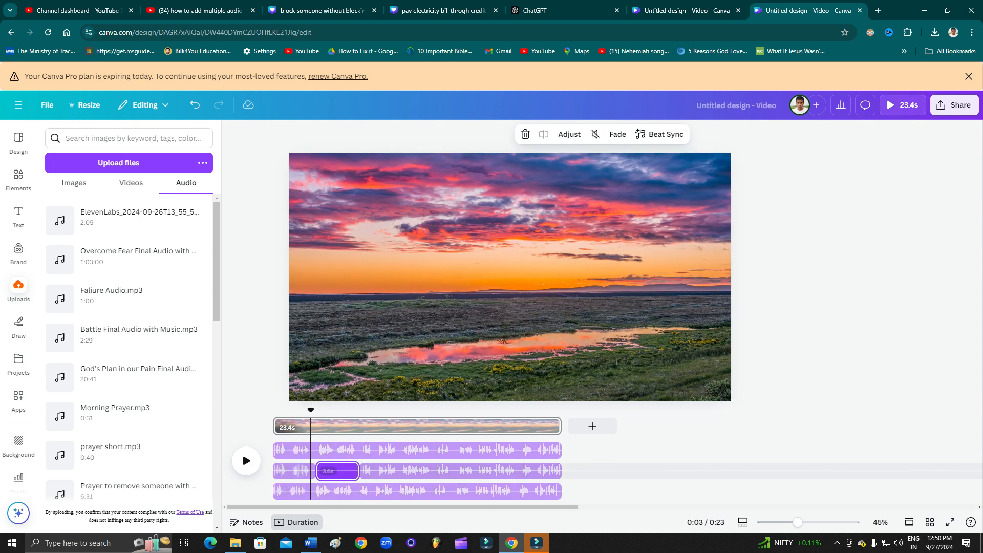
- Drag the bottom clip's handles to leave a 4.0s piece from 0:03 to 0:07
{"action": "left_click_drag", "start_coordinate": [277, 491], "coordinate": [311, 491]}
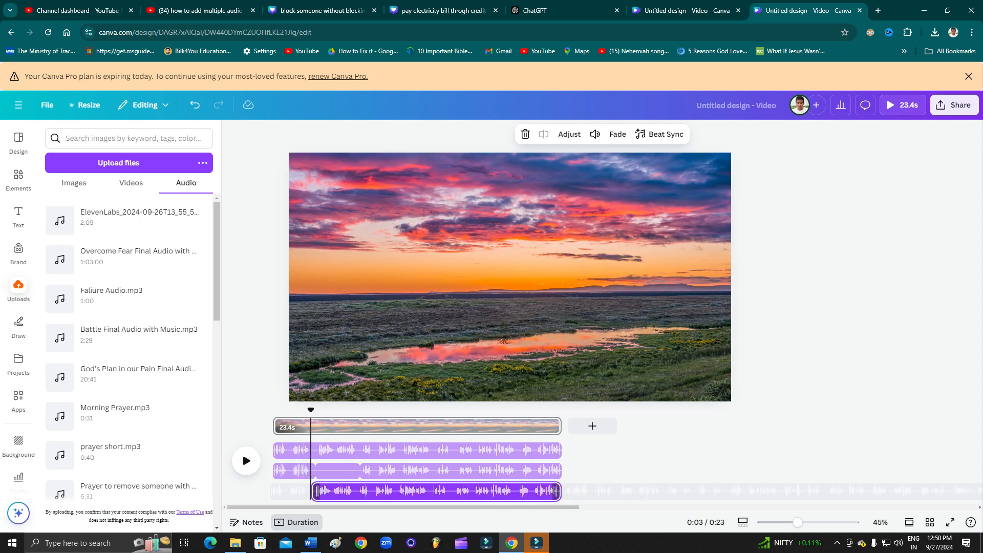
{"action": "left_click_drag", "start_coordinate": [558, 491], "coordinate": [359, 491]}
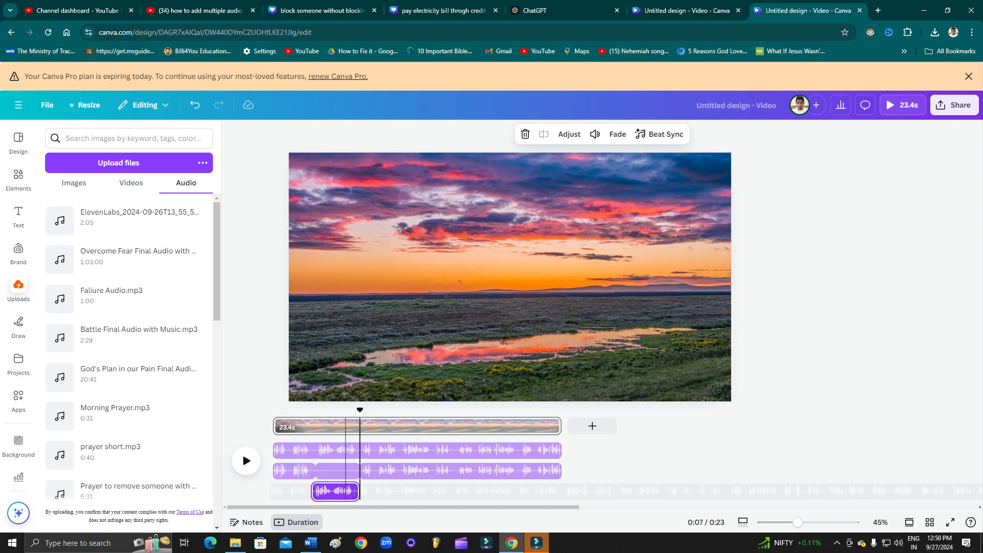
{"action": "left_click", "coordinate": [323, 470]}
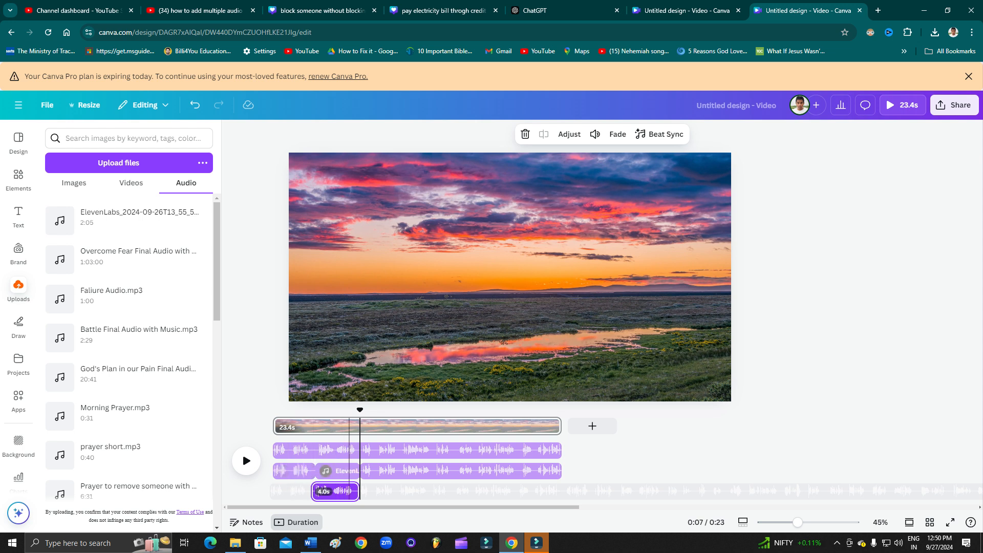